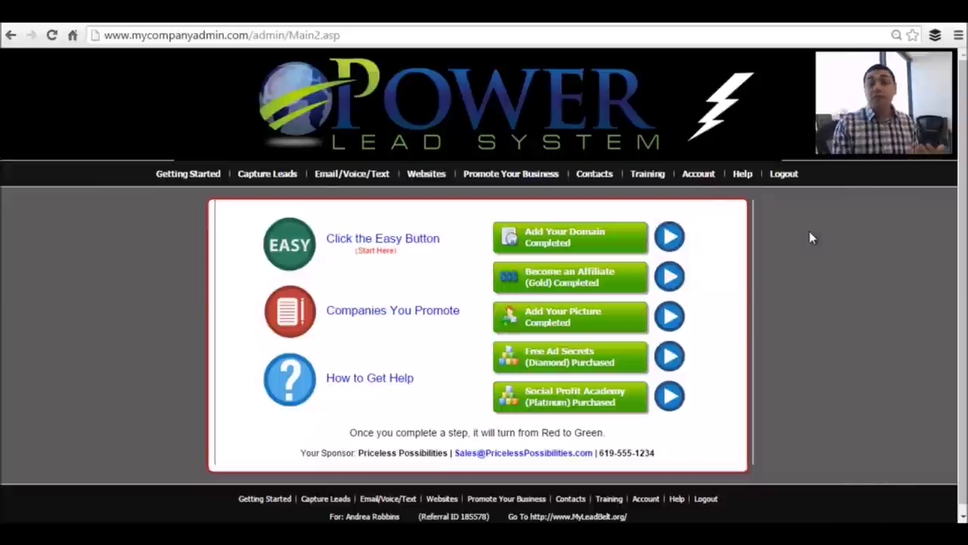
Open the list of webpages available to copy and find the Power Lead System Lead Capture Pages
mouse_move(428, 174)
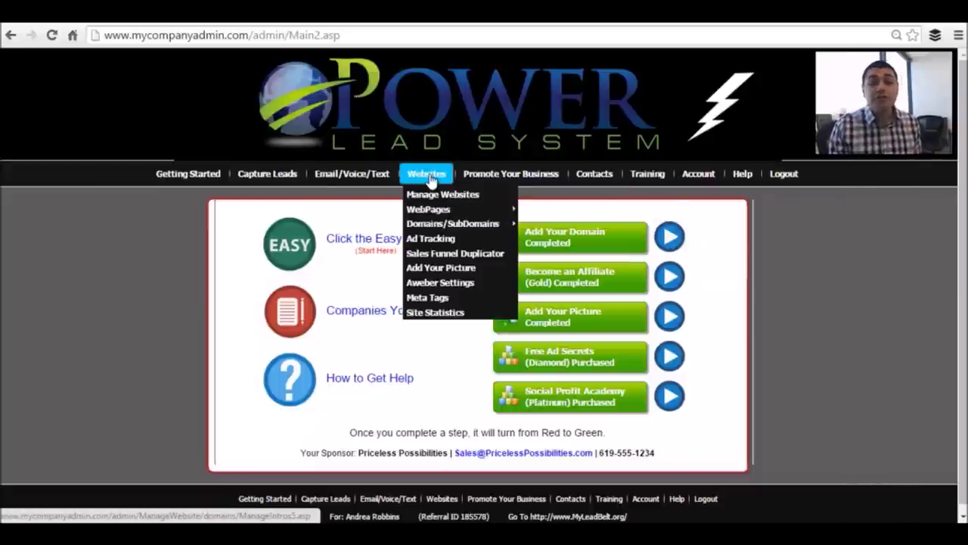
mouse_move(443, 214)
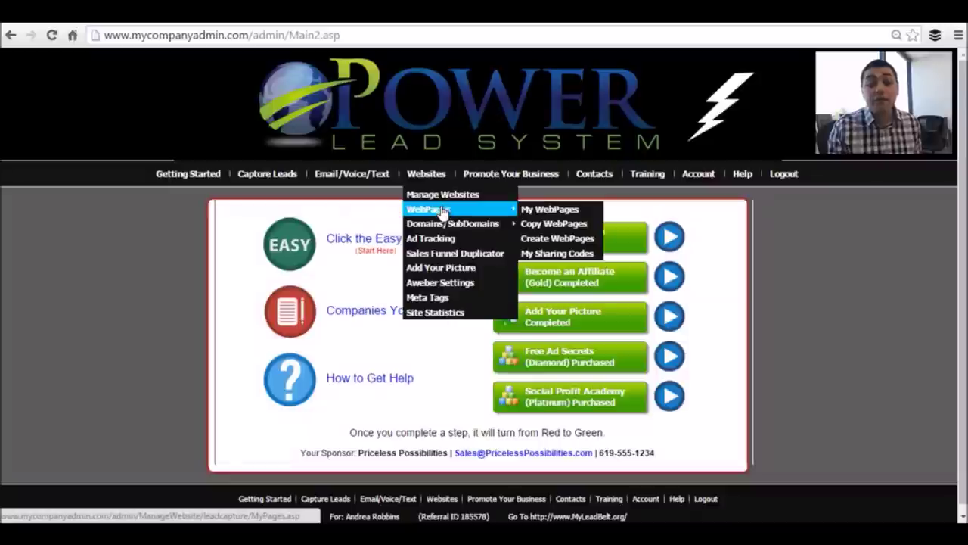
click(551, 225)
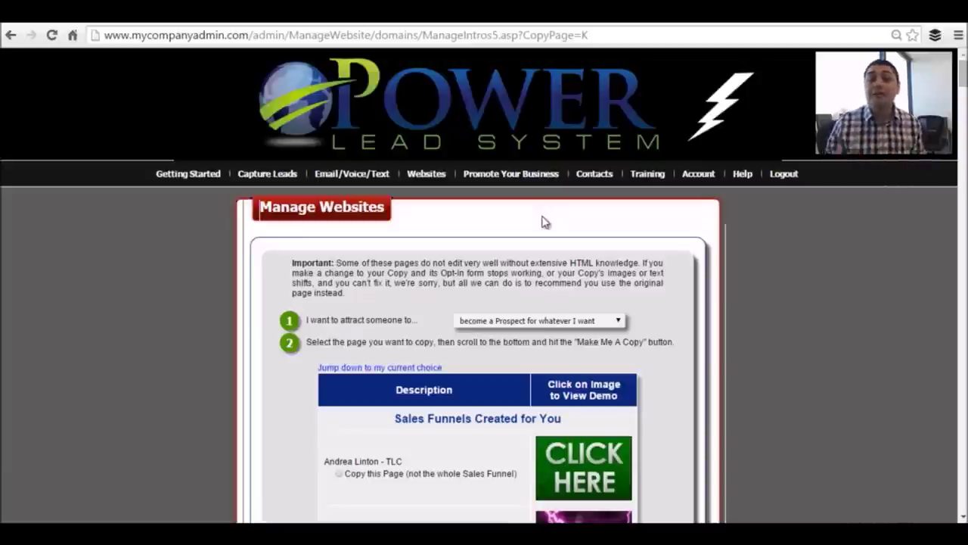
scroll(731, 252, down, 4)
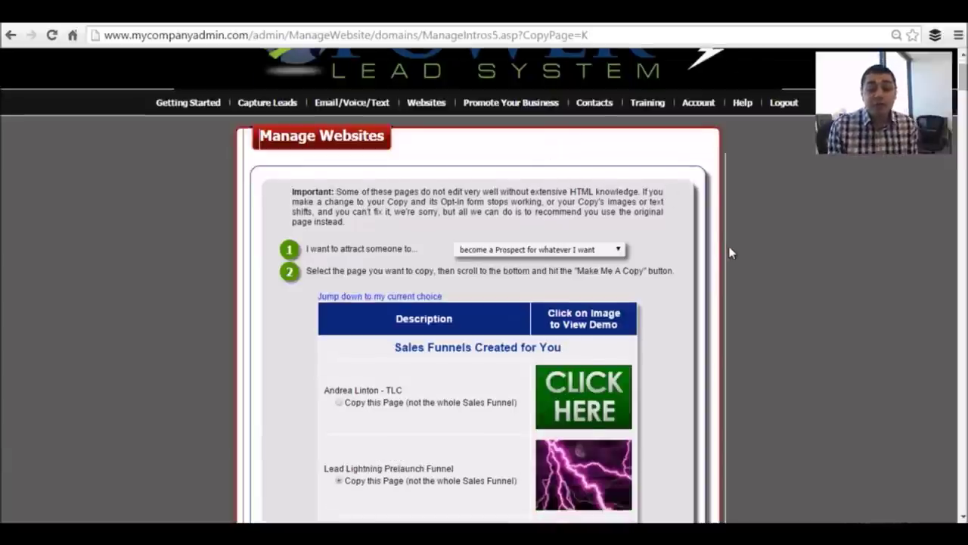
scroll(731, 251, down, 10)
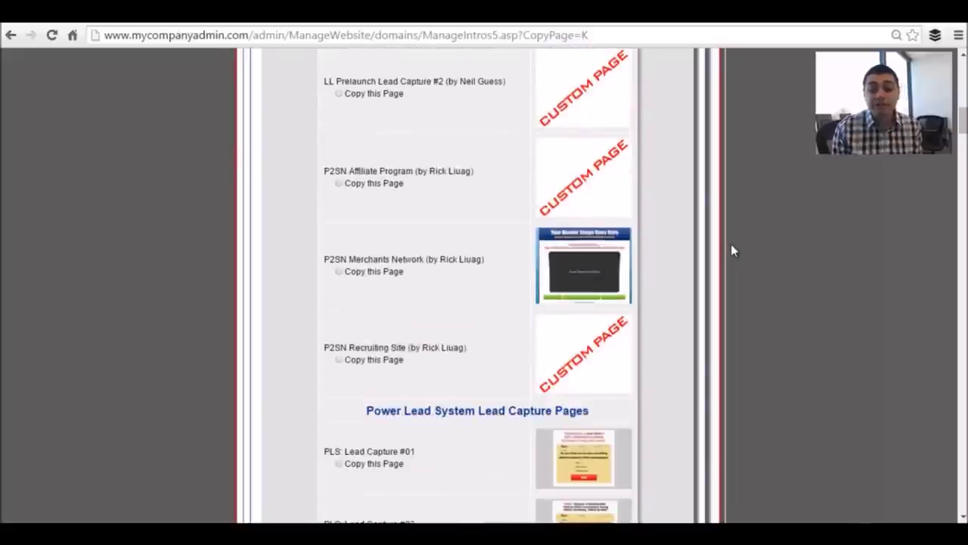
scroll(732, 246, down, 3)
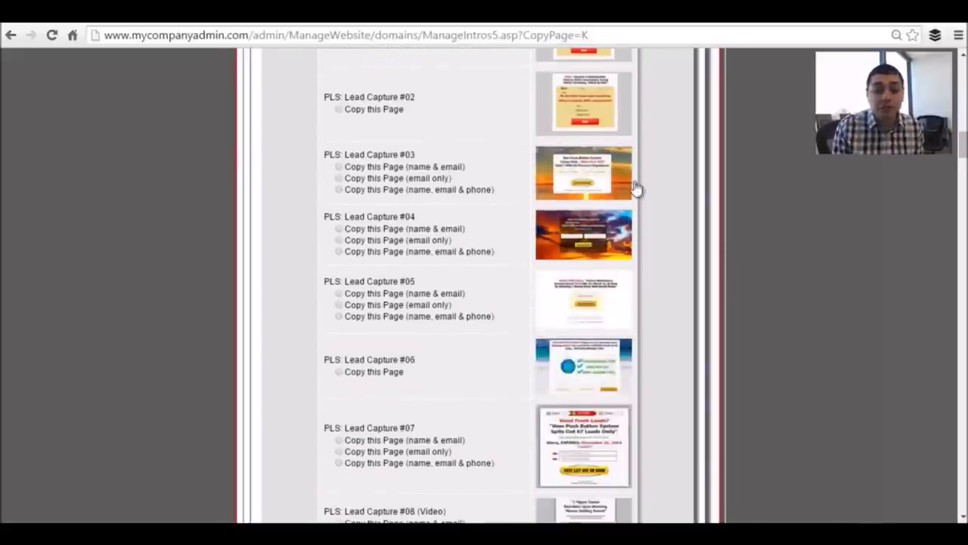
Preview the demos of PLS: Lead Capture #03 and PLS: Lead Capture #07, closing each one after viewing
click(595, 175)
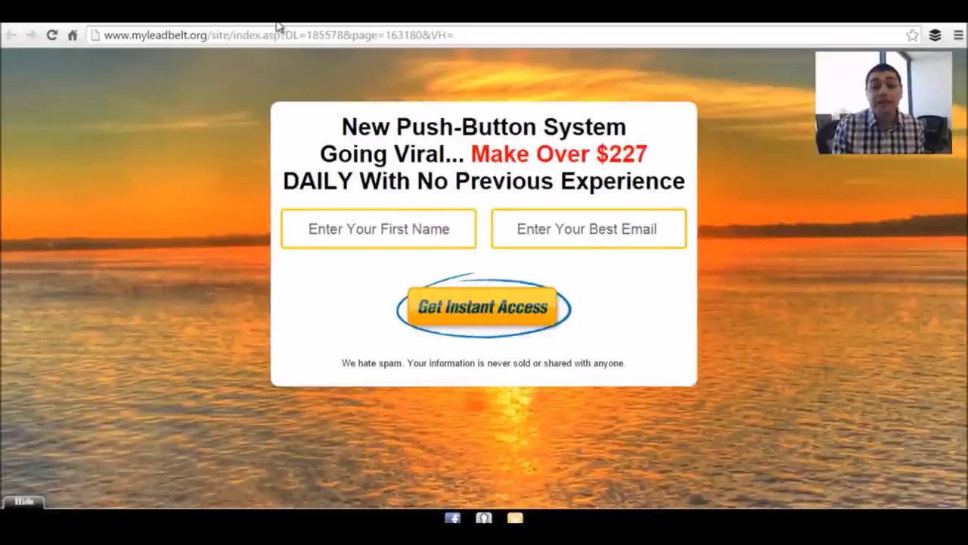
click(271, 23)
scroll(704, 299, down, 4)
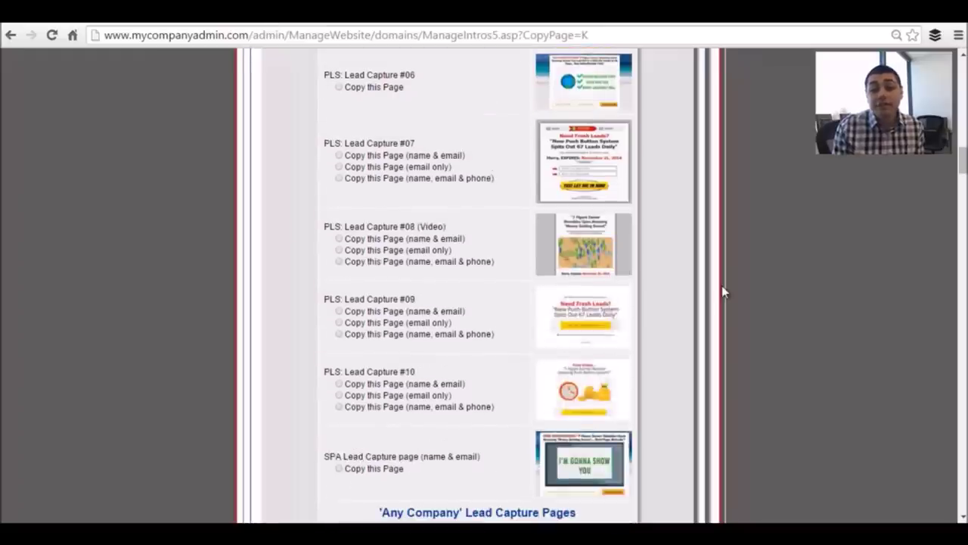
click(600, 155)
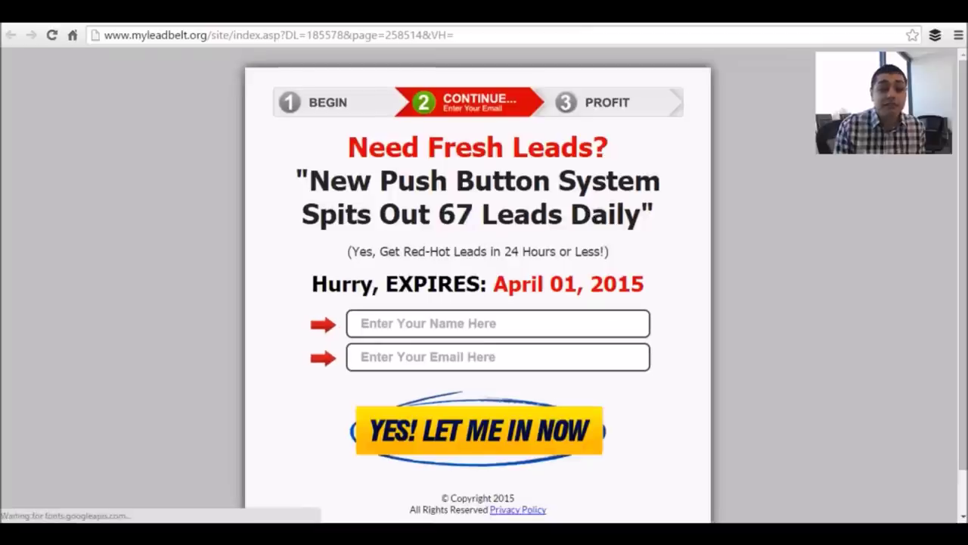
click(251, 22)
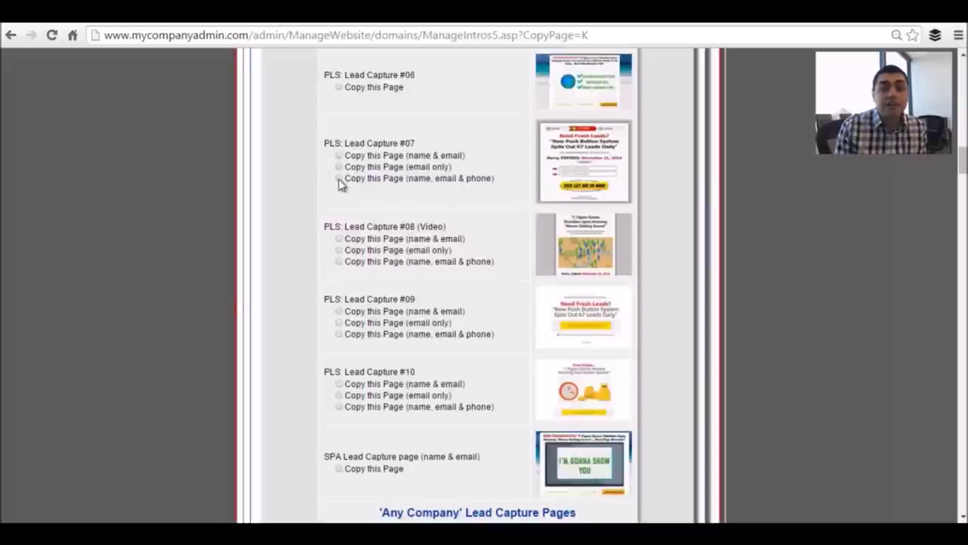
Make a copy of PLS: Lead Capture #07 in the name, email & phone version
scroll(202, 320, down, 10)
scroll(202, 319, down, 15)
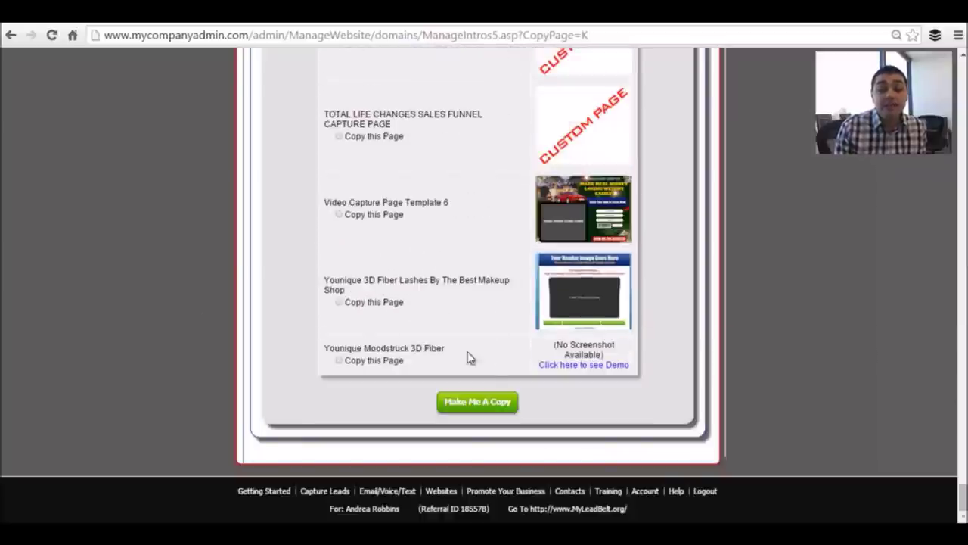
click(503, 403)
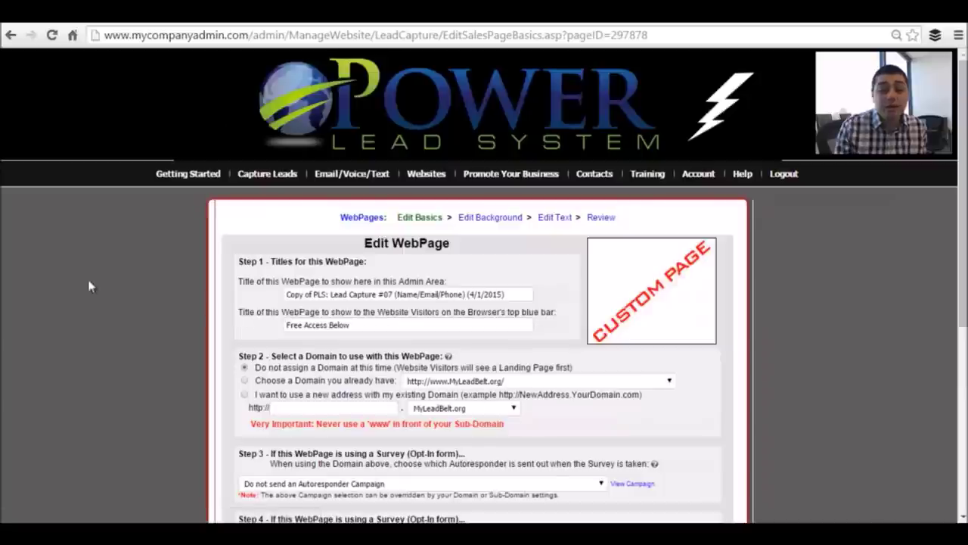
Examine the copied page's admin title and the autoresponder campaigns offered for its opt-in form without changing them
click(495, 293)
triple_click(440, 293)
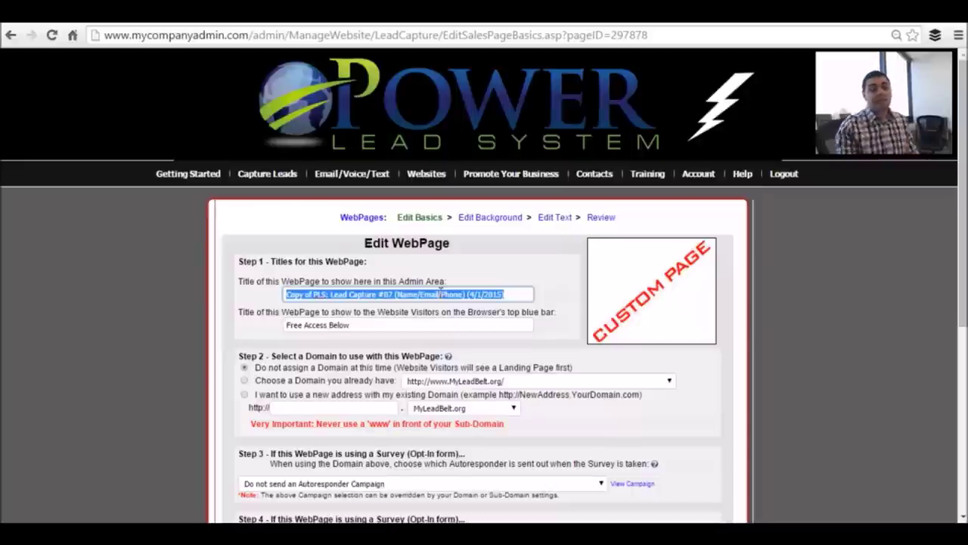
click(185, 344)
scroll(174, 355, down, 5)
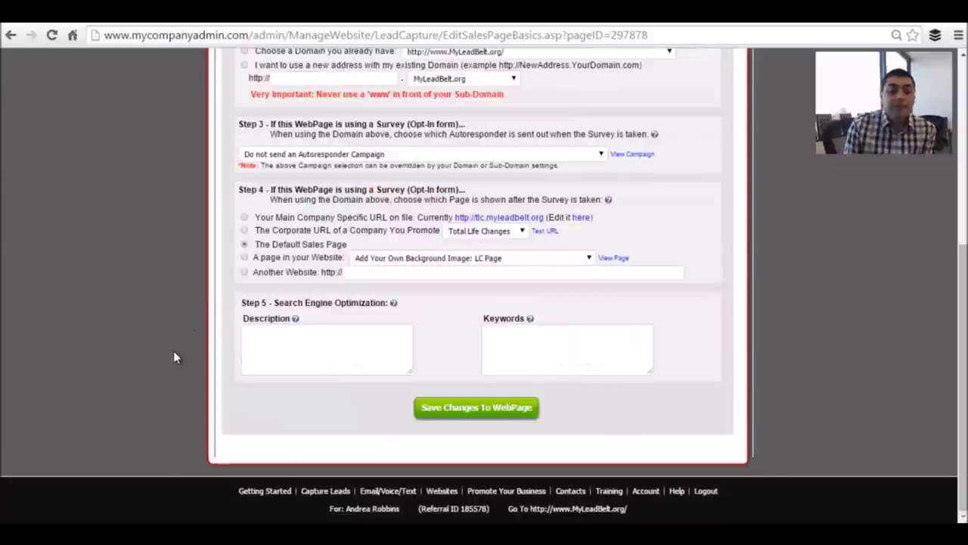
click(445, 156)
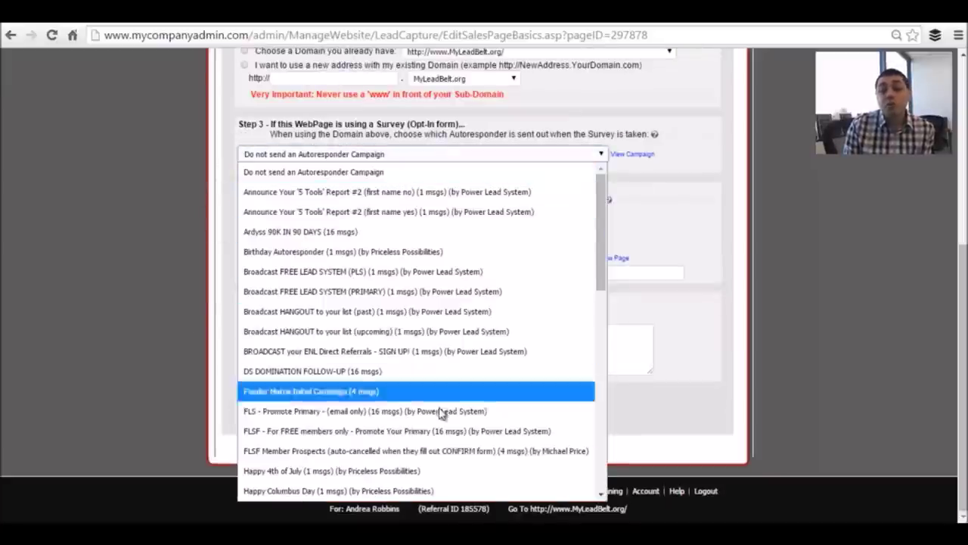
click(95, 203)
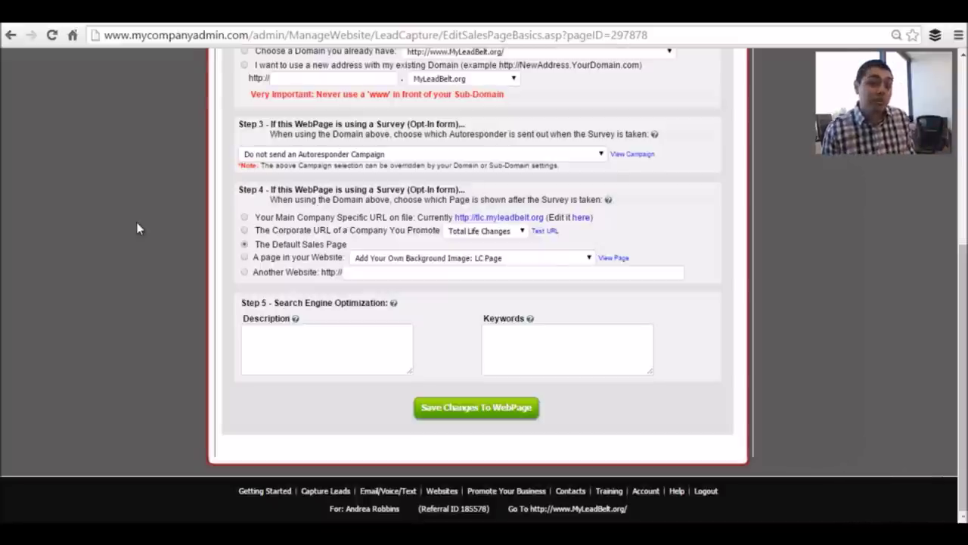
Save the copied webpage's basic settings and view the online page from its review screen
click(473, 408)
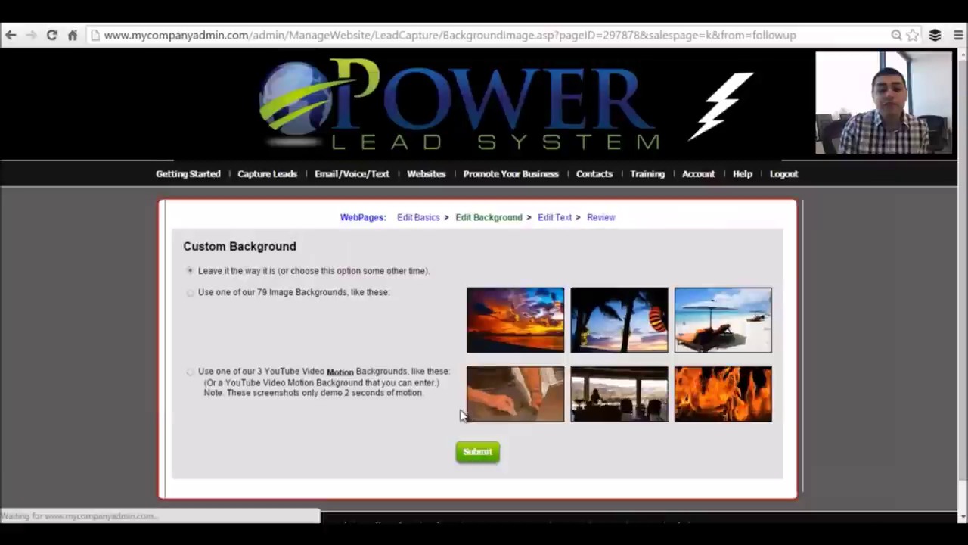
click(603, 219)
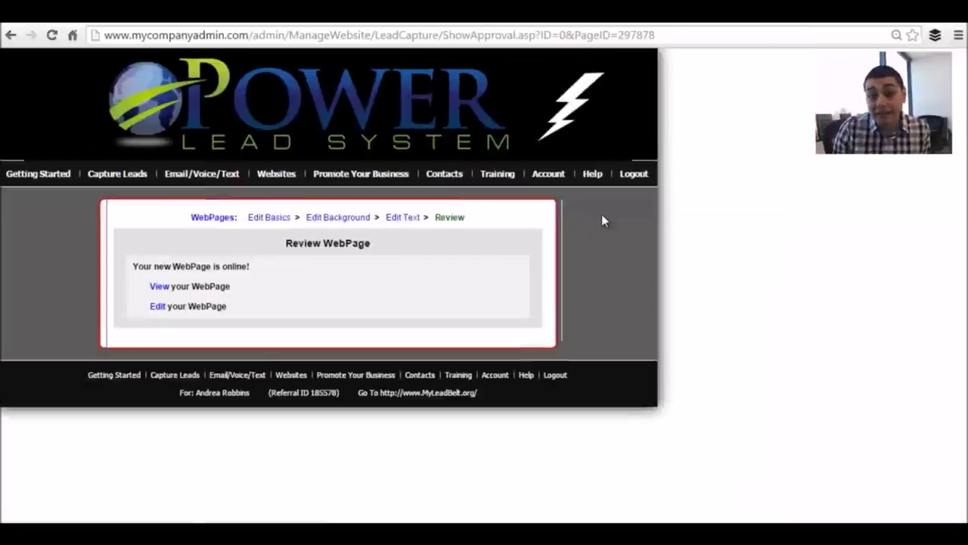
click(159, 286)
click(552, 397)
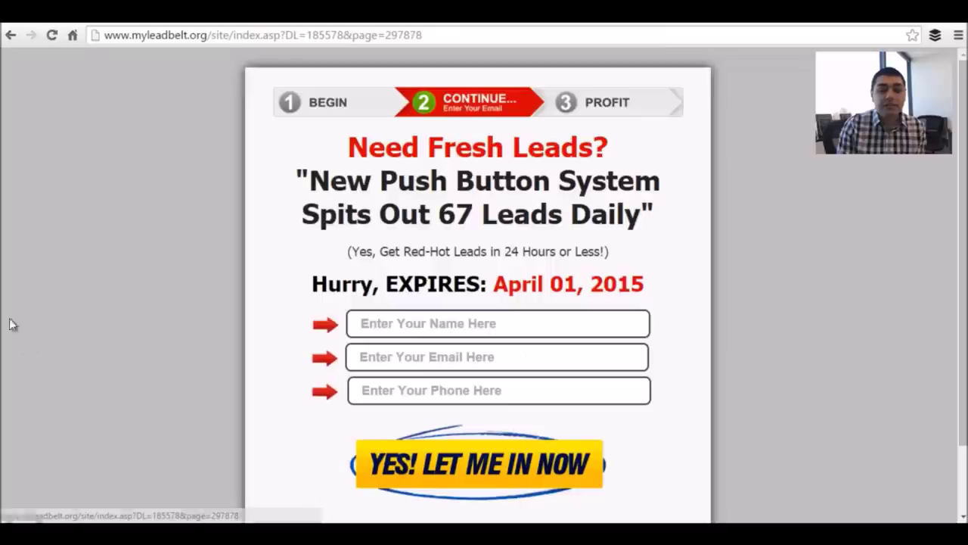
key(ctrl+w)
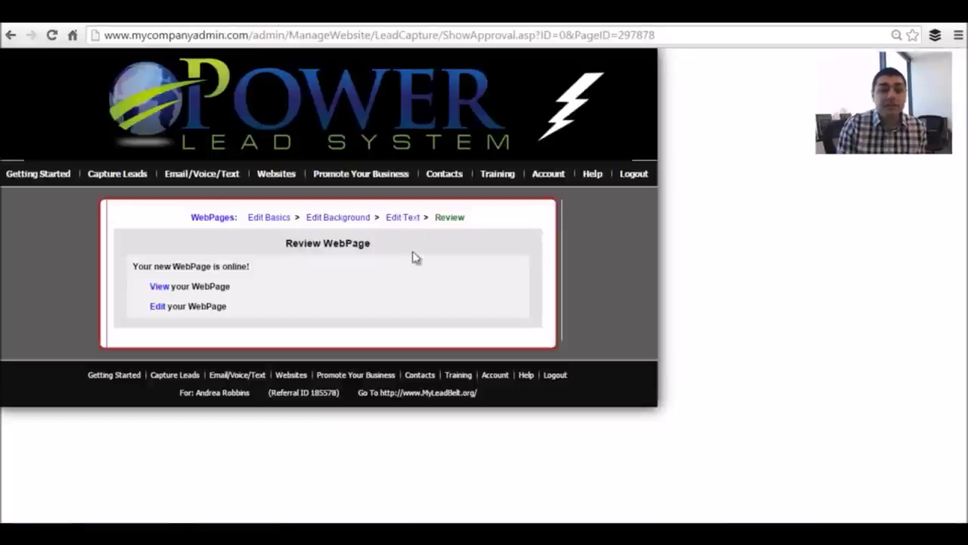
Set the page shown after the survey to the website page "Add Your Own Background Image: LC Page" and save the webpage
click(269, 218)
scroll(154, 294, down, 3)
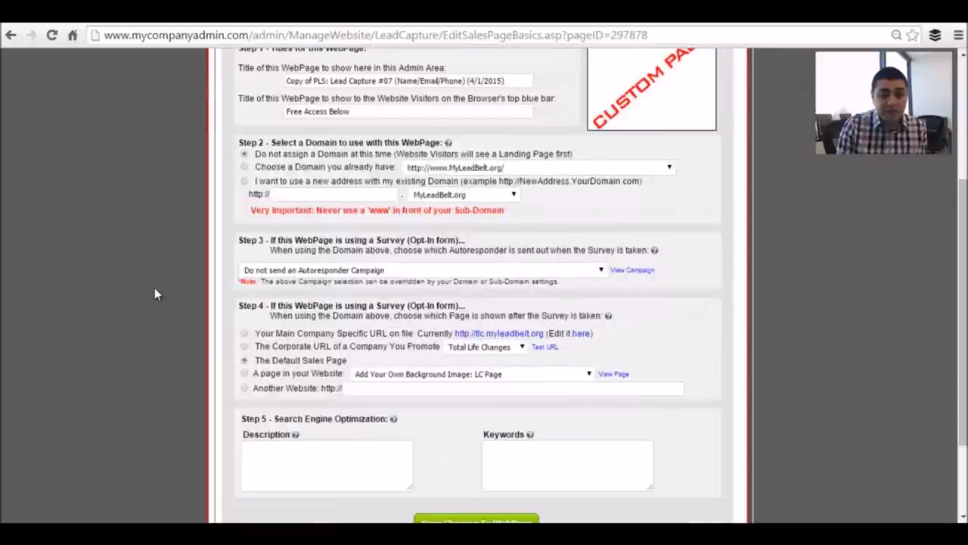
scroll(155, 294, down, 2)
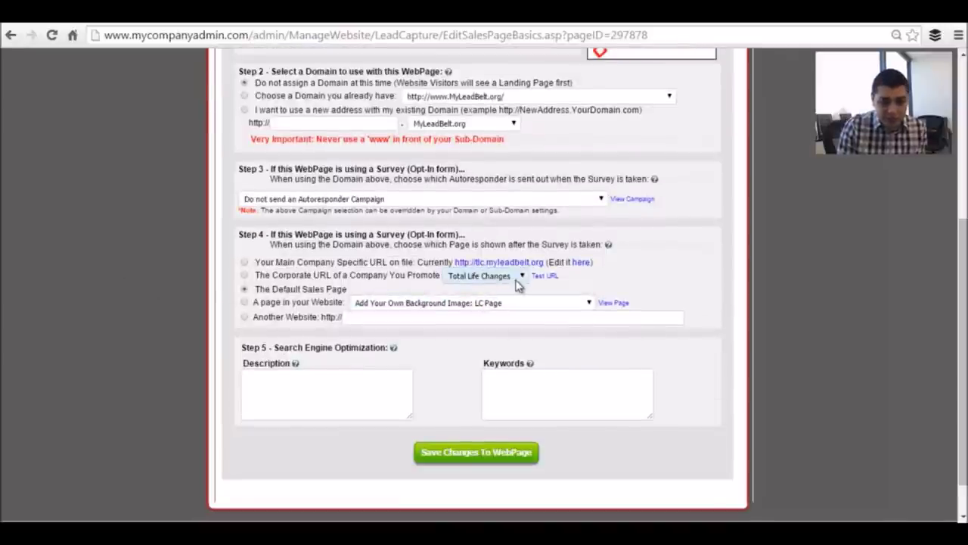
click(244, 303)
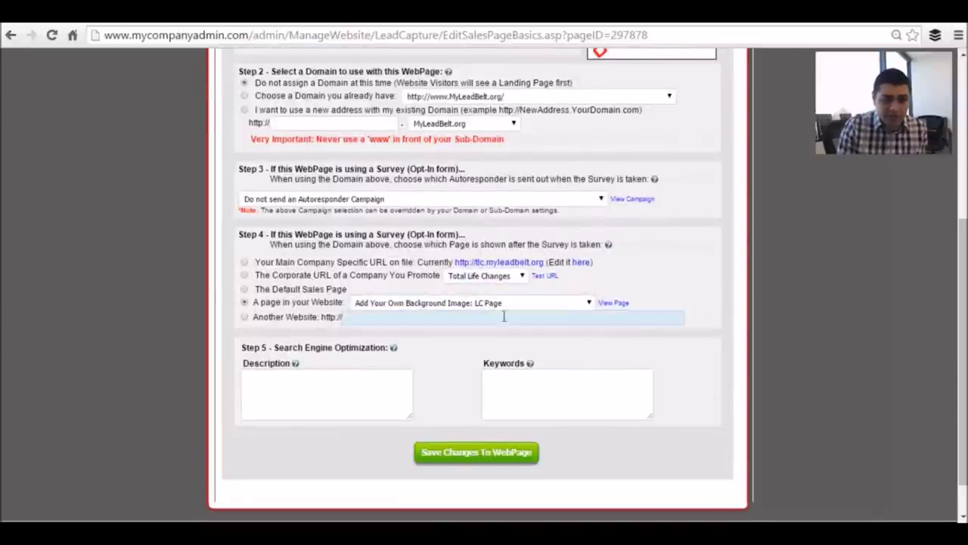
click(538, 303)
scroll(487, 108, down, 10)
scroll(492, 151, up, 10)
scroll(493, 175, up, 10)
click(193, 238)
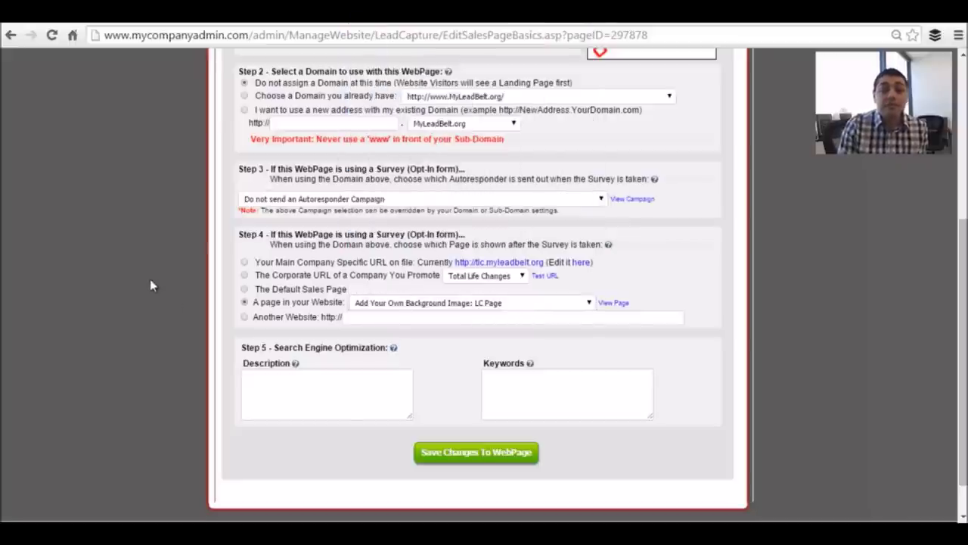
click(481, 448)
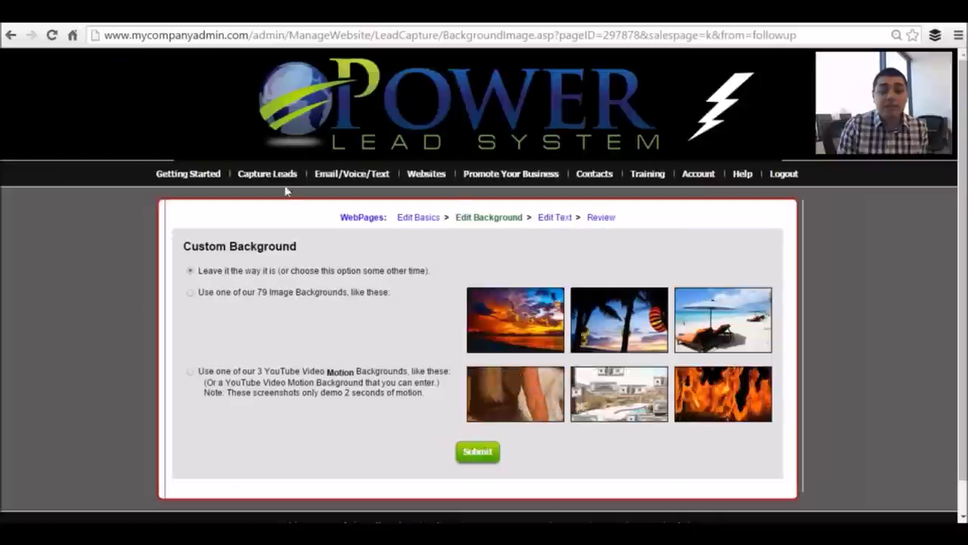
Return to the list of webpages available to copy and find the Bypass Lead Capture Pages
mouse_move(428, 178)
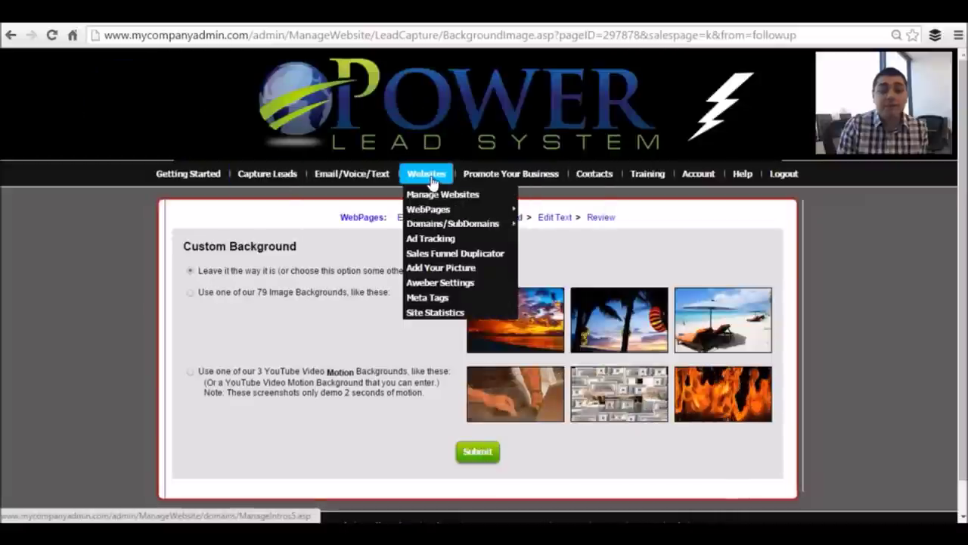
mouse_move(439, 209)
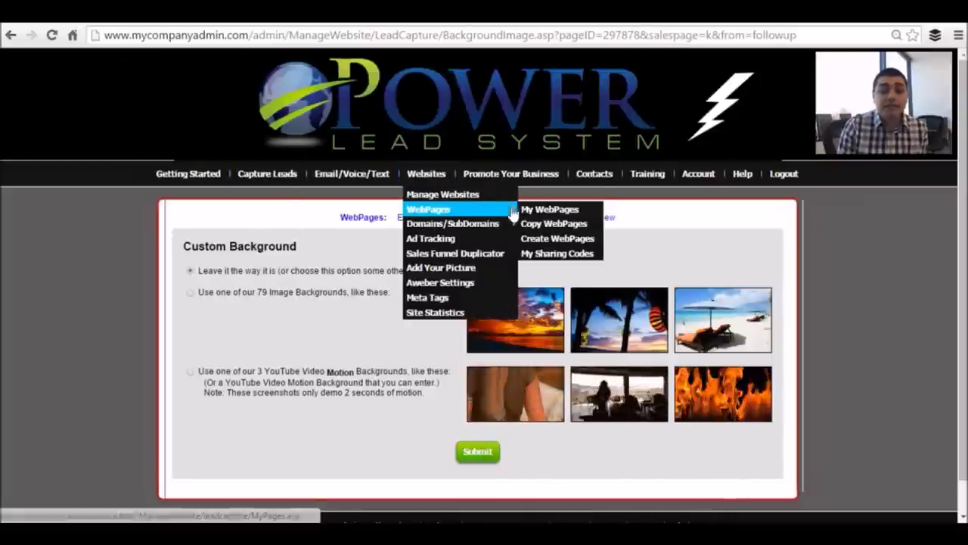
click(552, 227)
scroll(704, 285, down, 10)
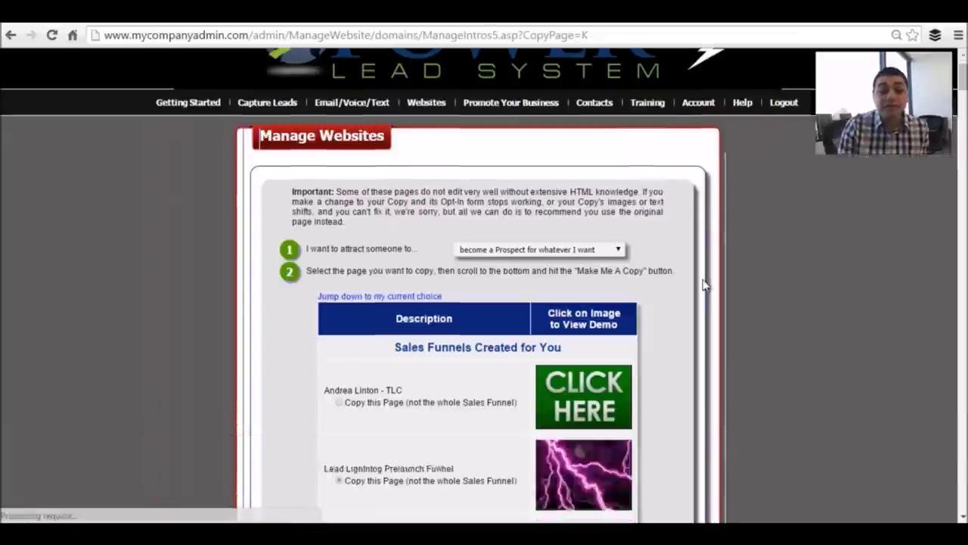
scroll(703, 285, down, 15)
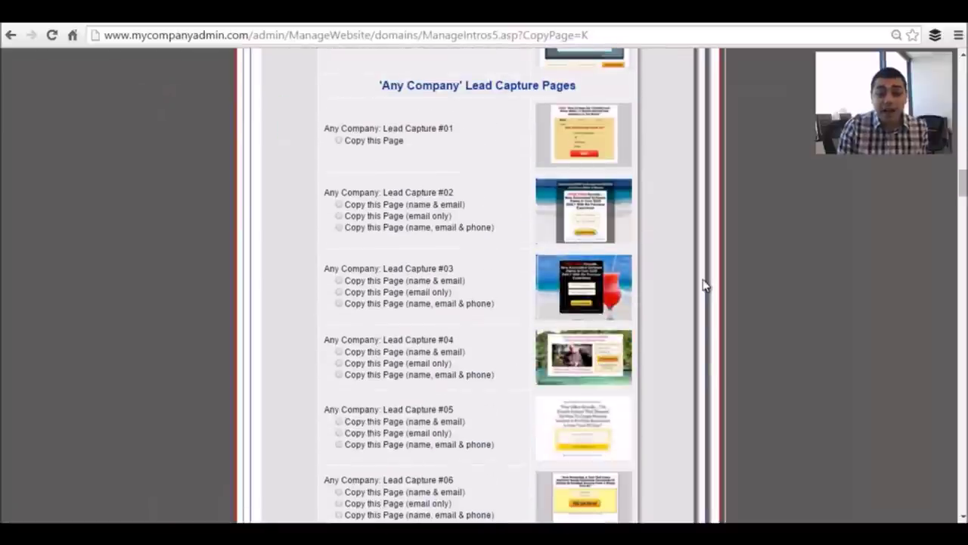
scroll(703, 285, down, 5)
scroll(704, 285, down, 2)
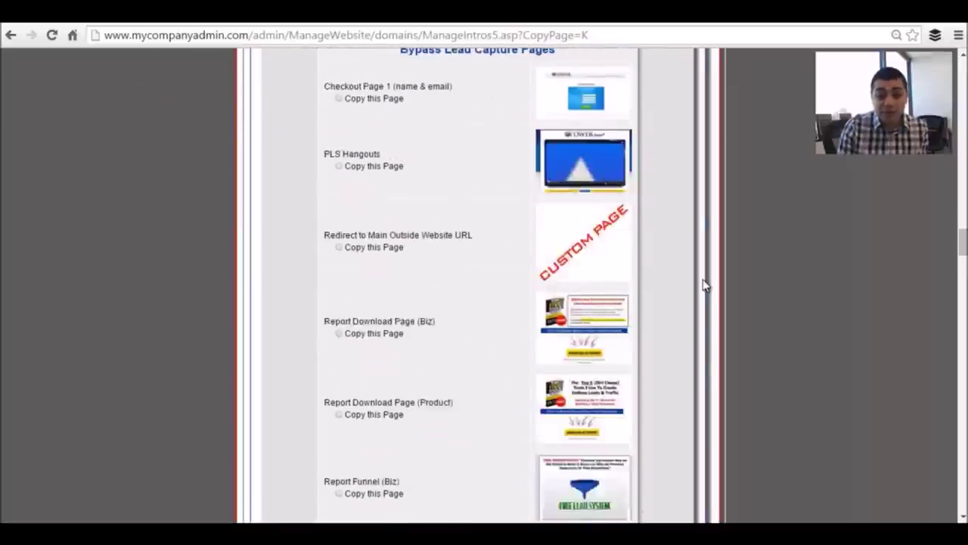
Preview the PLS Hangouts page demo, then look through the remaining pages that can be copied
scroll(704, 285, up, 1)
scroll(779, 189, down, 1)
click(575, 168)
scroll(151, 235, down, 3)
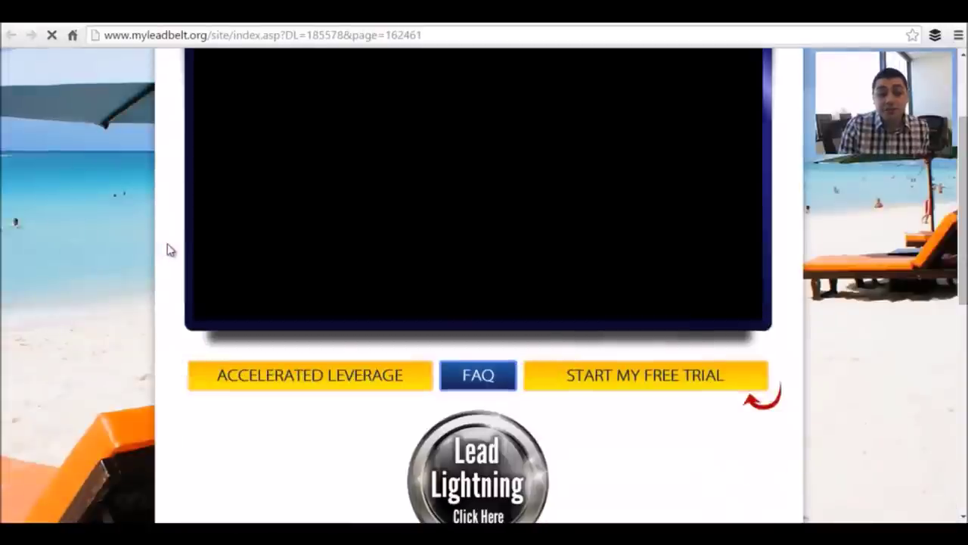
scroll(167, 249, up, 3)
click(268, 21)
scroll(628, 244, down, 3)
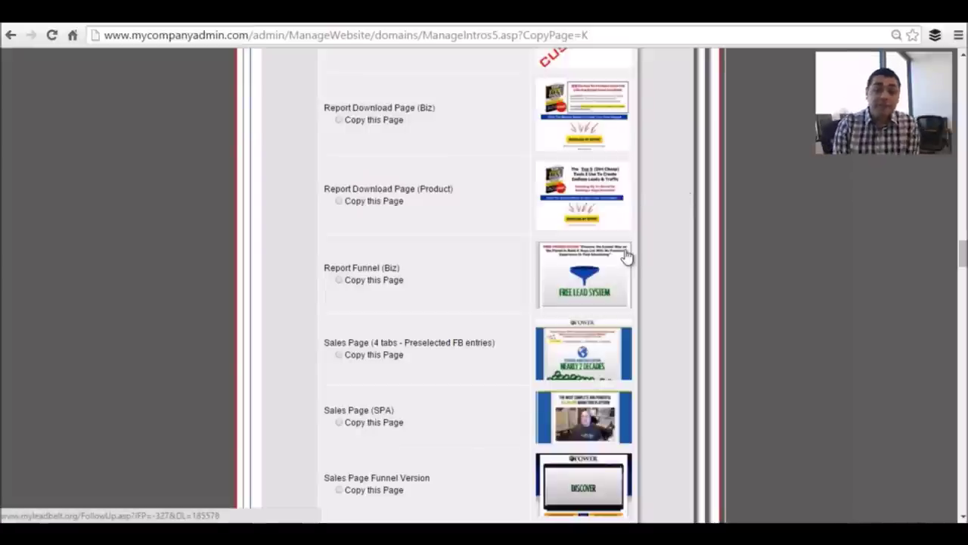
scroll(626, 255, down, 15)
scroll(625, 221, up, 20)
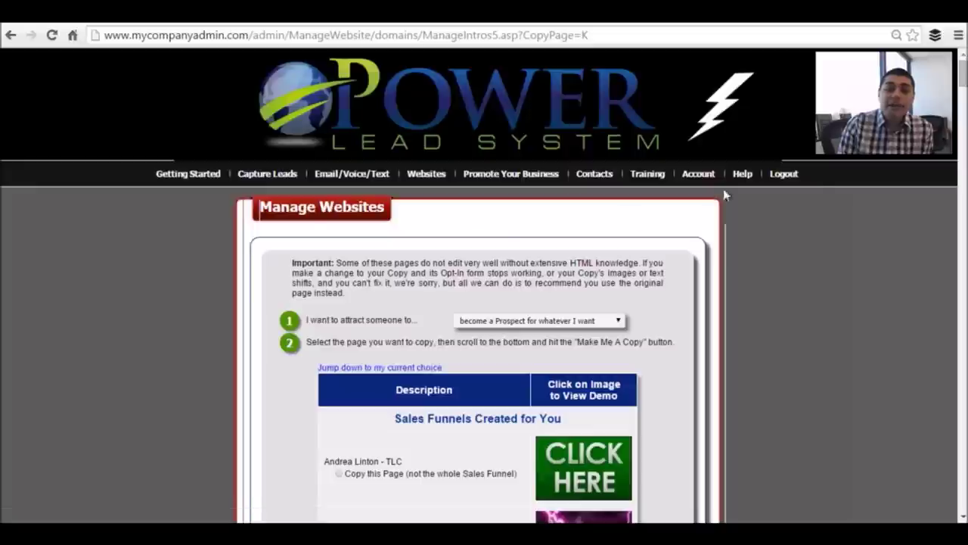
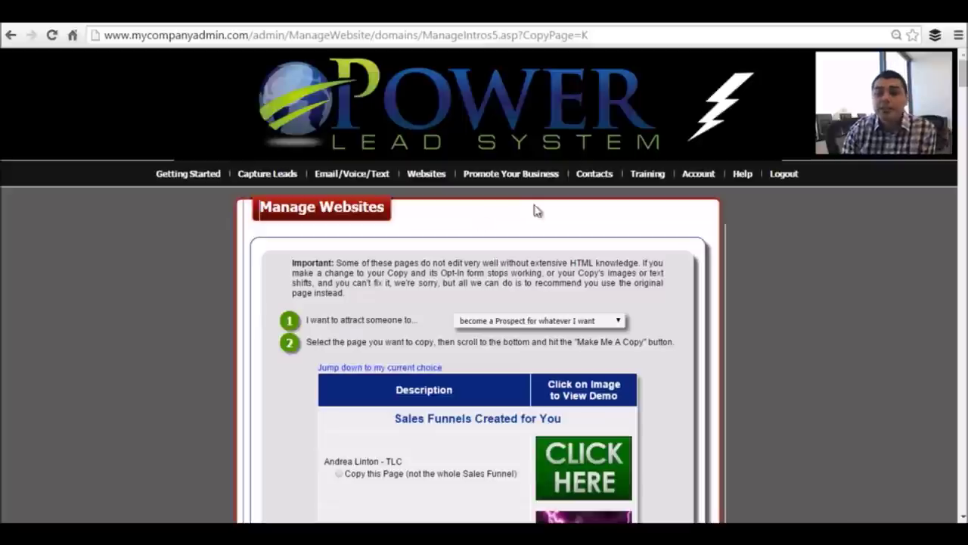
Return to the Getting Started main page of the admin area
mouse_move(644, 173)
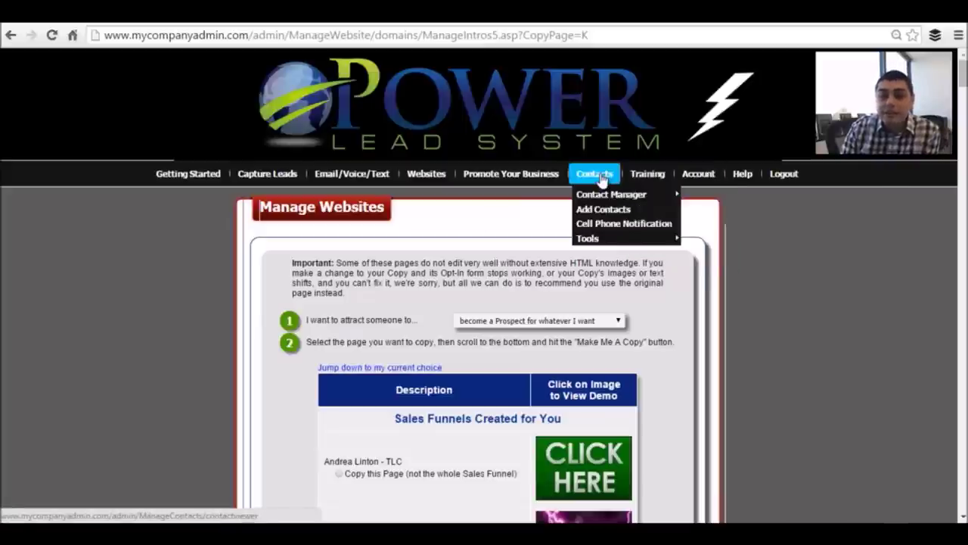
mouse_move(512, 182)
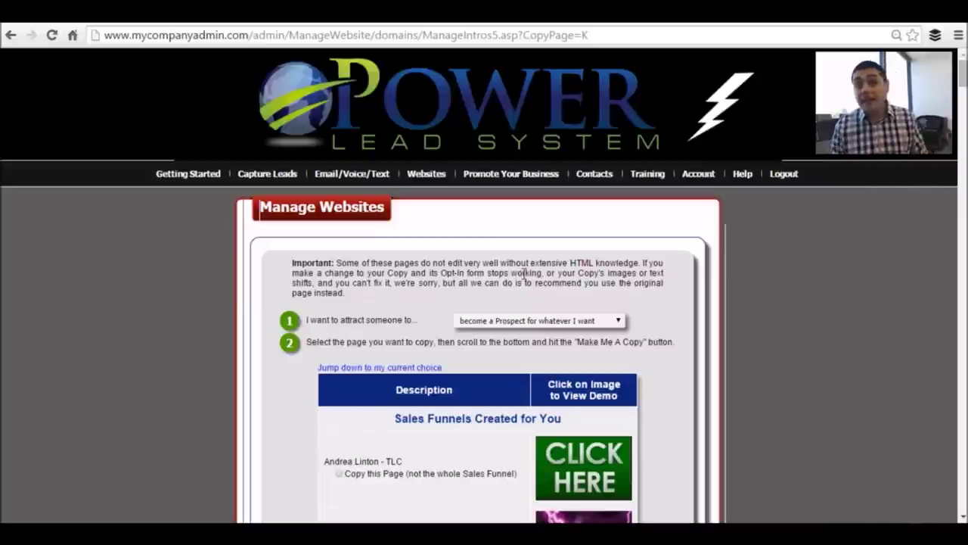
click(174, 183)
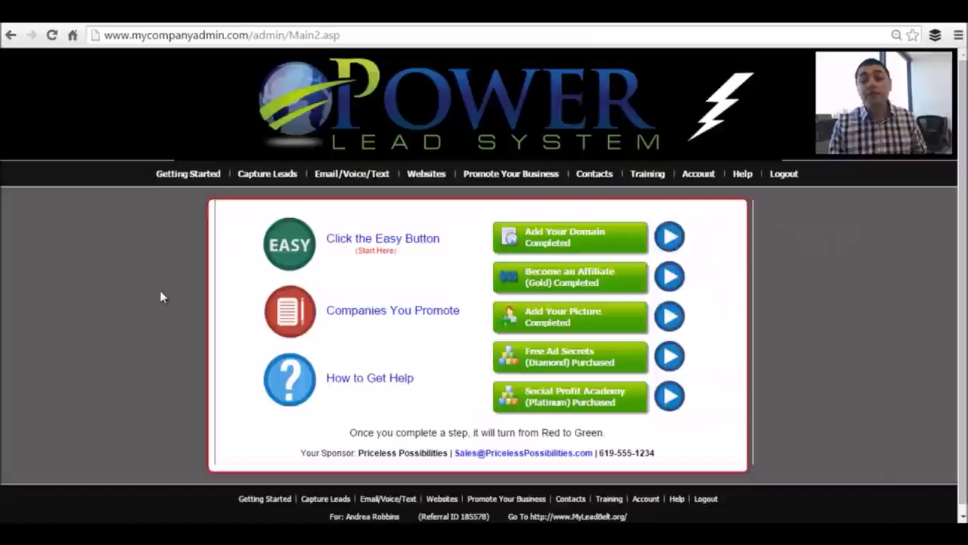